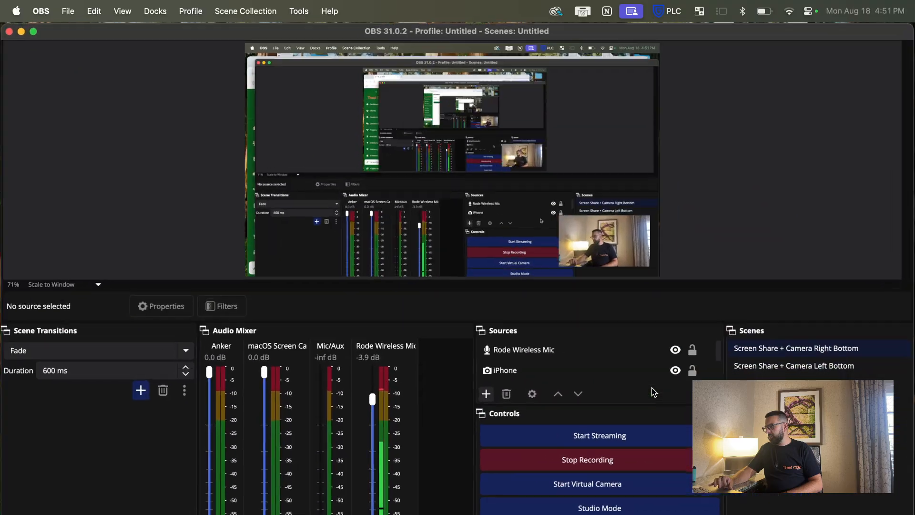
Step: Switch to the Tinsel CRM browser window, view the Roofline proposal template and return to the template list
key("ctrl+Up")
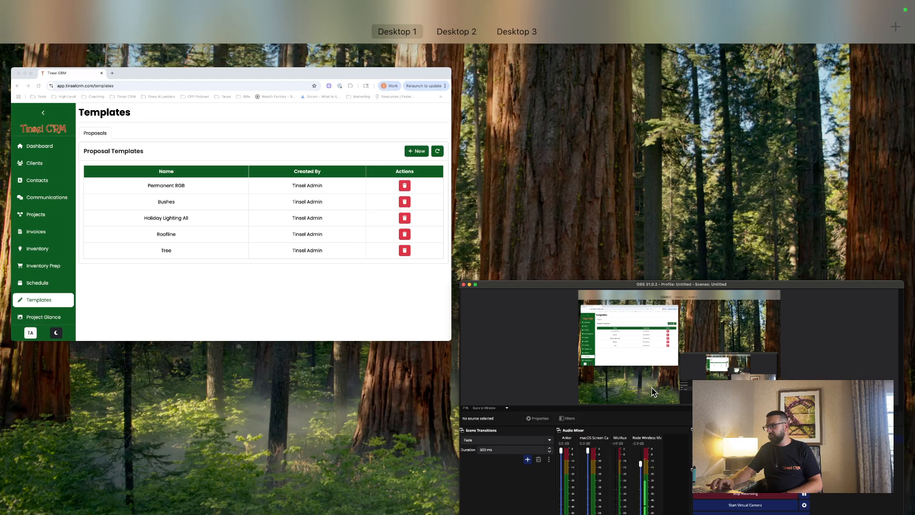
left_click(365, 301)
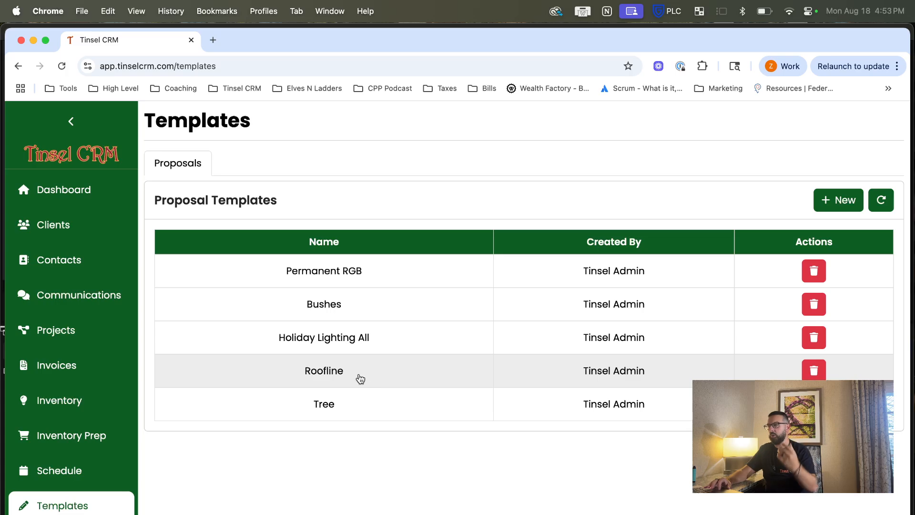
left_click(360, 379)
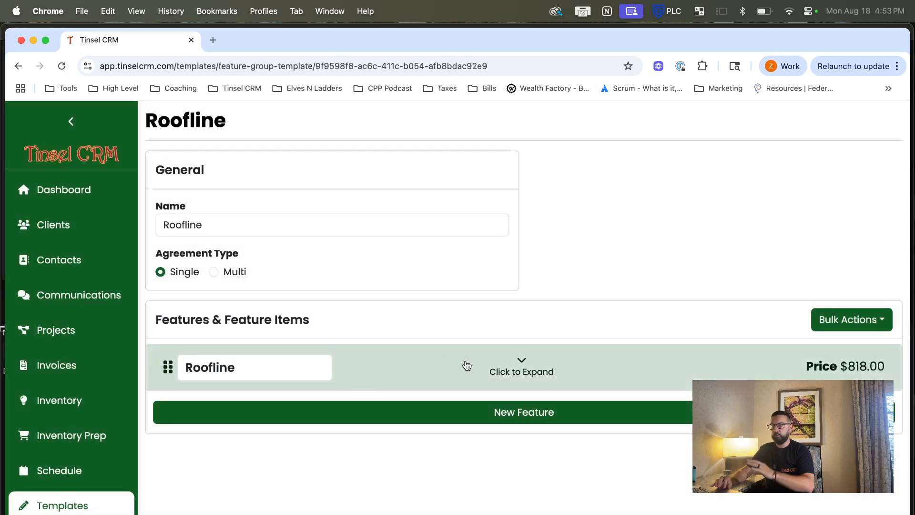
left_click(467, 366)
left_click(467, 367)
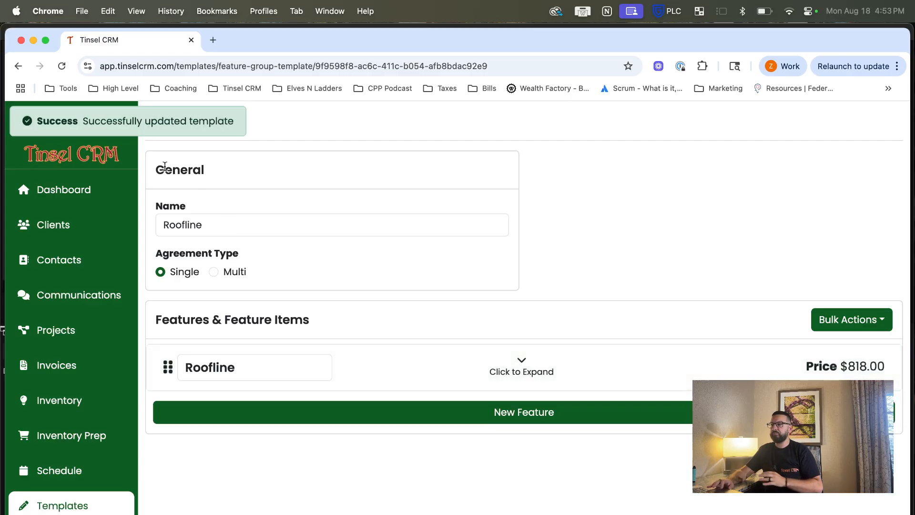
left_click(18, 65)
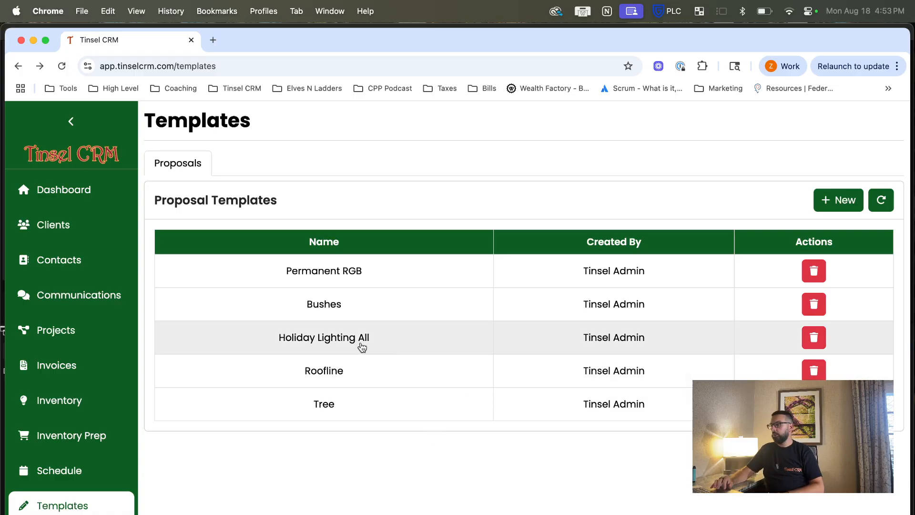
Step: Open the Holiday Lighting All proposal template and look over its Roofline feature's items
left_click(364, 339)
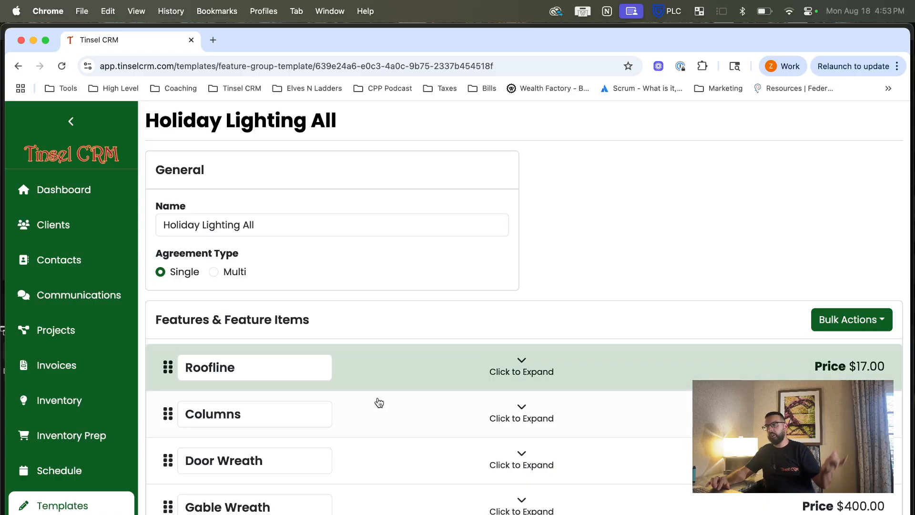
scroll(395, 468, "down", 1)
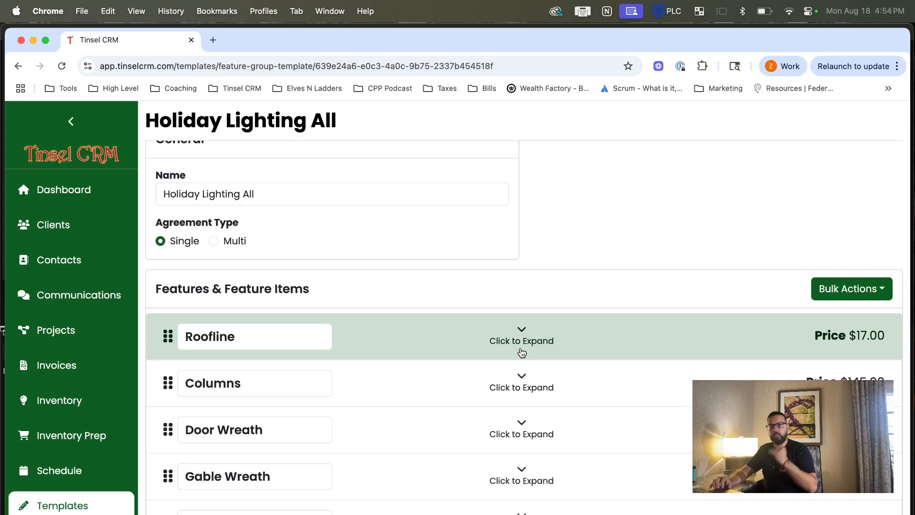
left_click(522, 353)
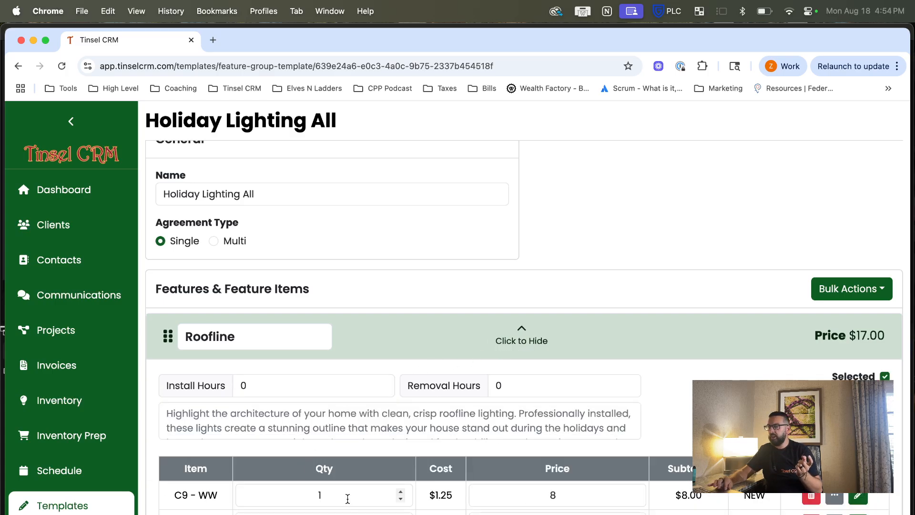
left_click(322, 496)
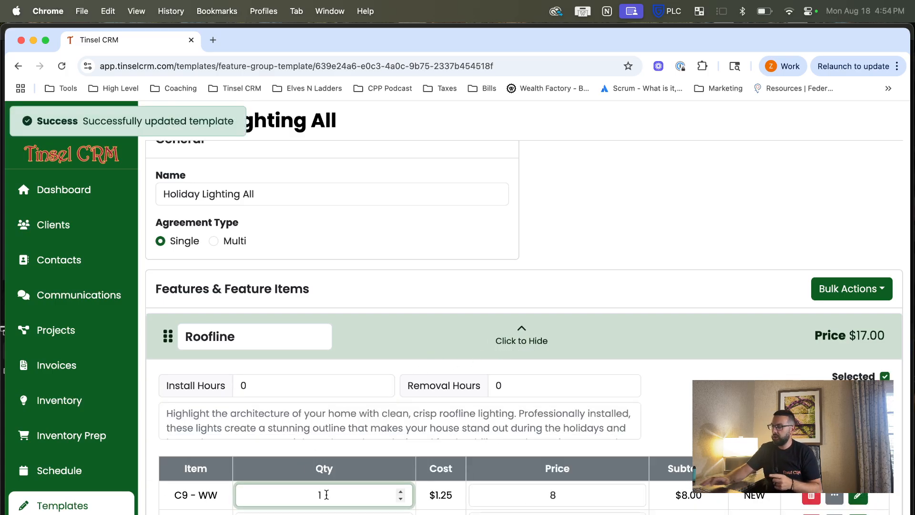
left_click(516, 344)
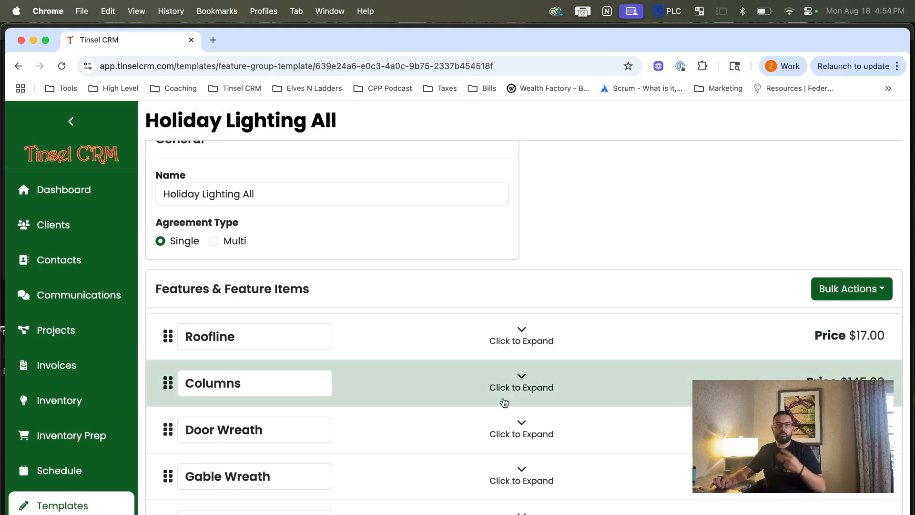
Step: Review the Columns and Door Wreath features of the Holiday Lighting All template, collapsing each one again
left_click(504, 402)
scroll(477, 396, "down", 3)
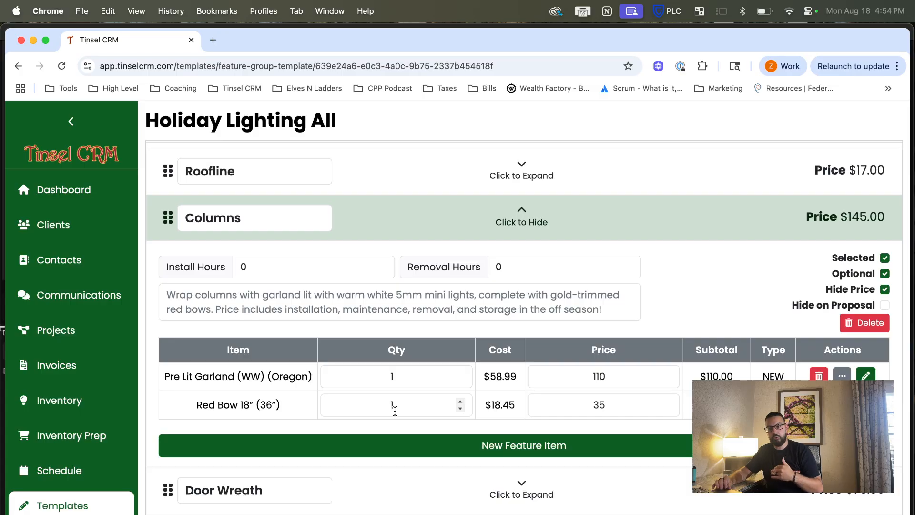
left_click(531, 200)
scroll(531, 201, "up", 3)
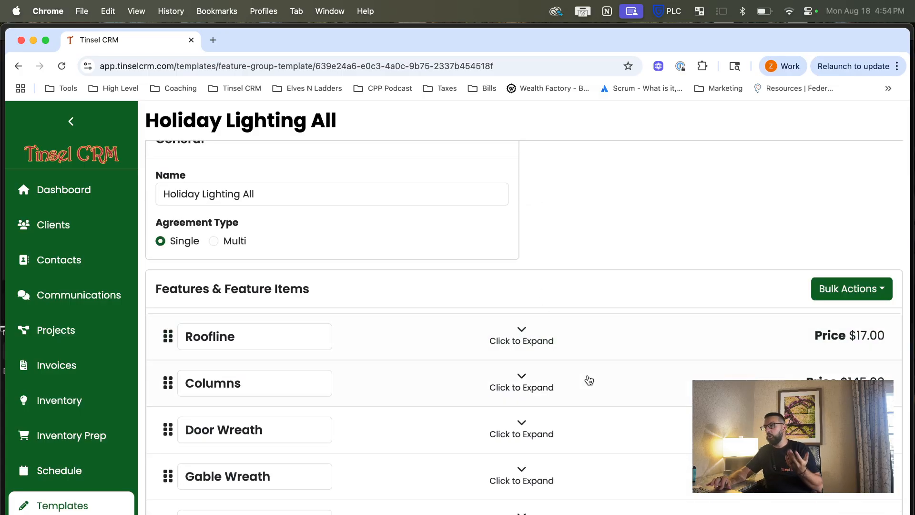
left_click(634, 420)
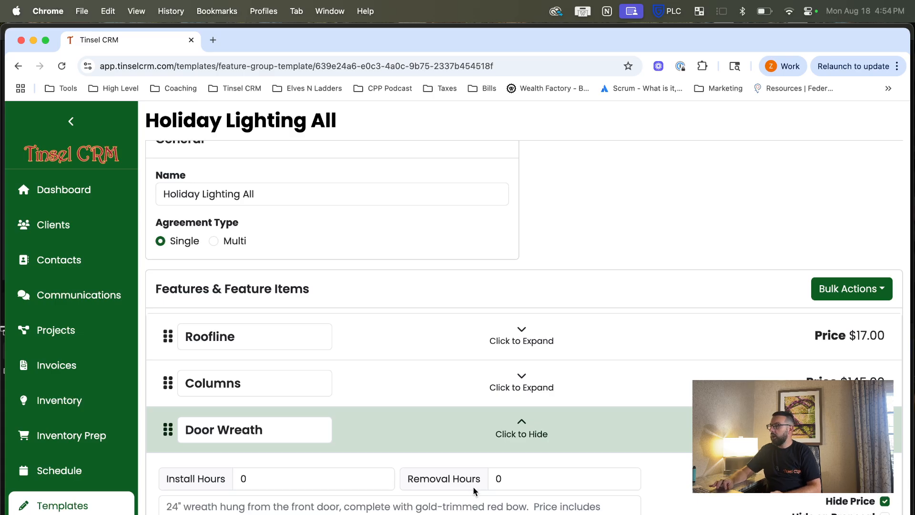
left_click(534, 437)
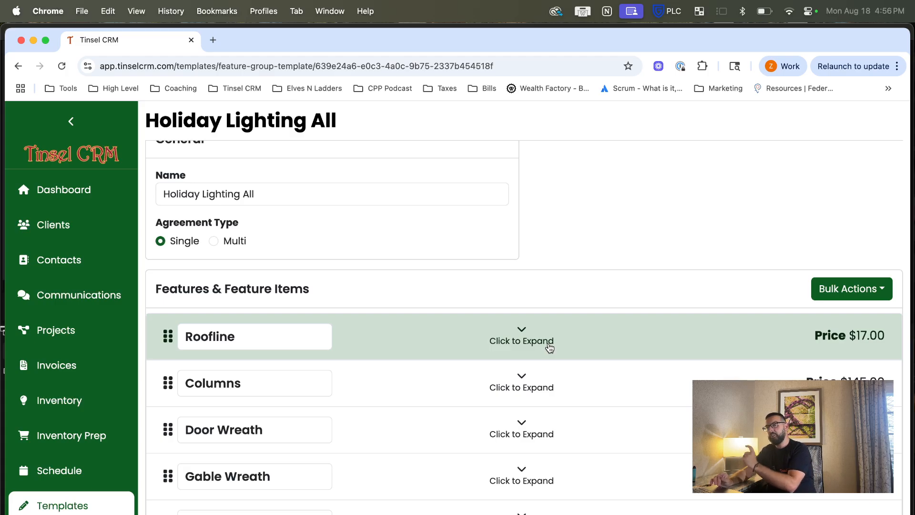
Step: Expand the Roofline feature and examine the quantities and prices of its two C9 - WW items
left_click(549, 347)
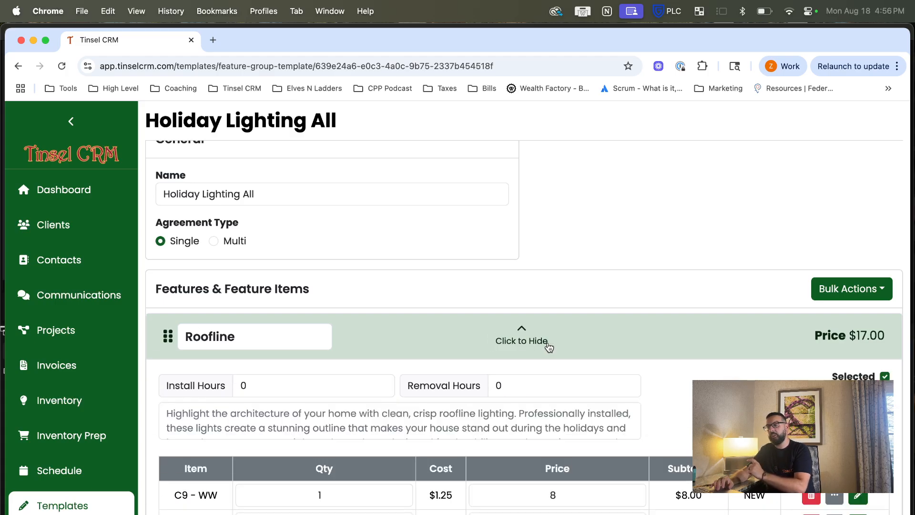
scroll(550, 347, "down", 2)
scroll(549, 348, "down", 1)
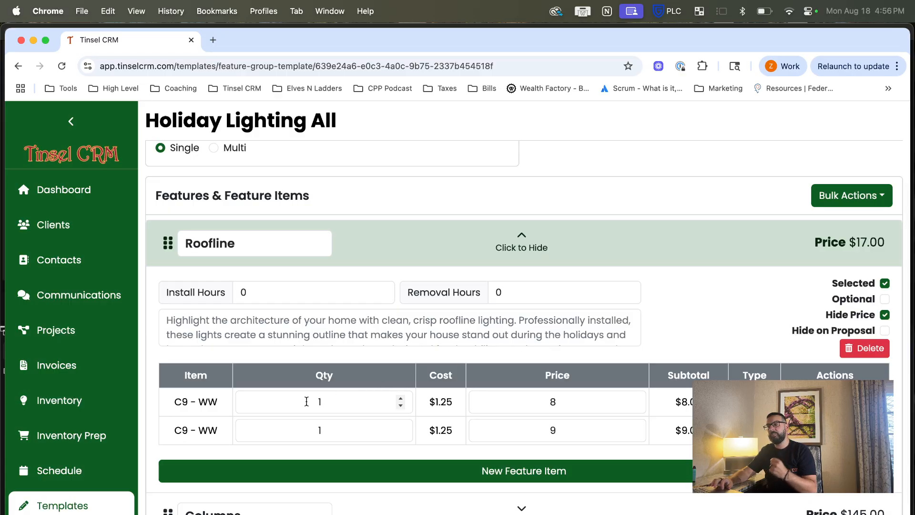
left_click_drag(179, 401, 237, 403)
left_click(192, 433)
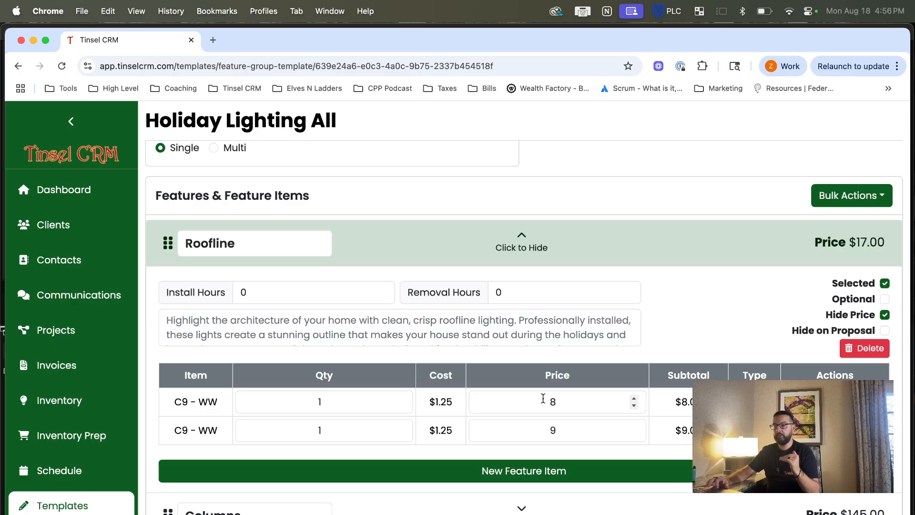
left_click(339, 397)
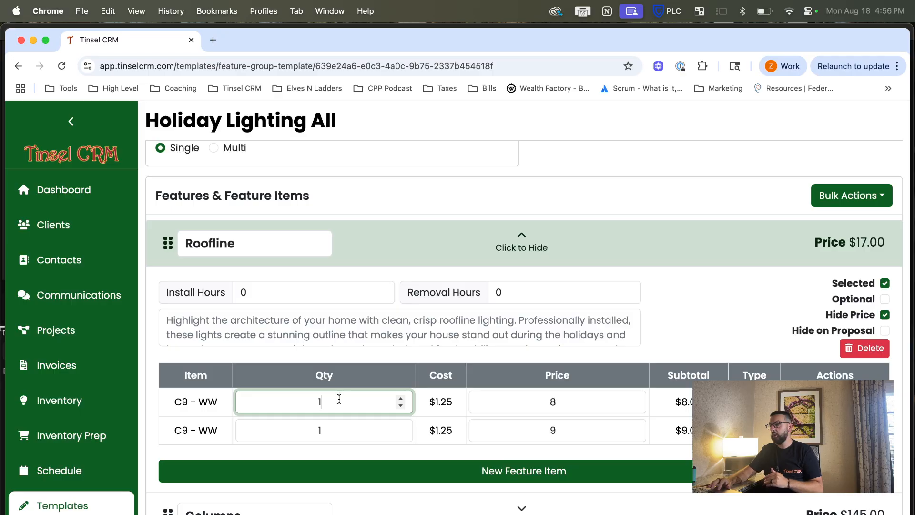
left_click(343, 430)
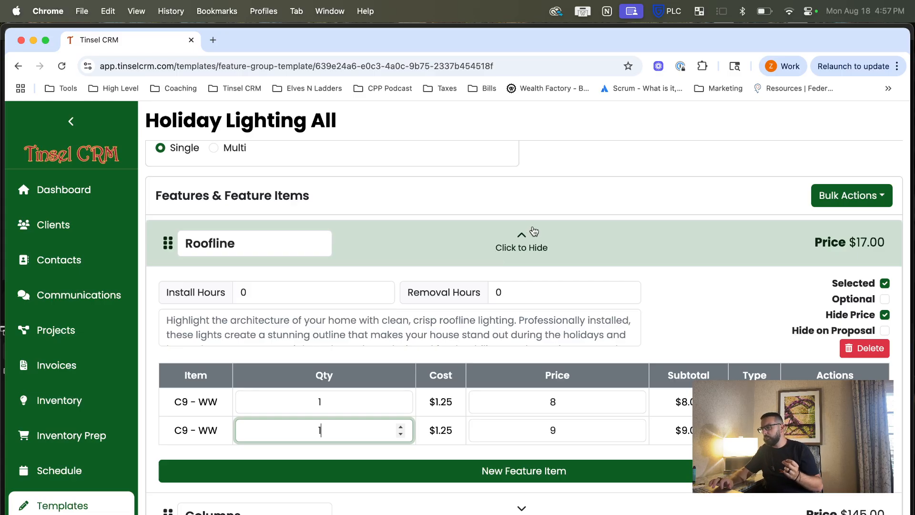
Step: Read the Roofline feature's full description, and leave the Roofline and Door Wreath features collapsed
left_click(224, 324)
scroll(224, 323, "down", 2)
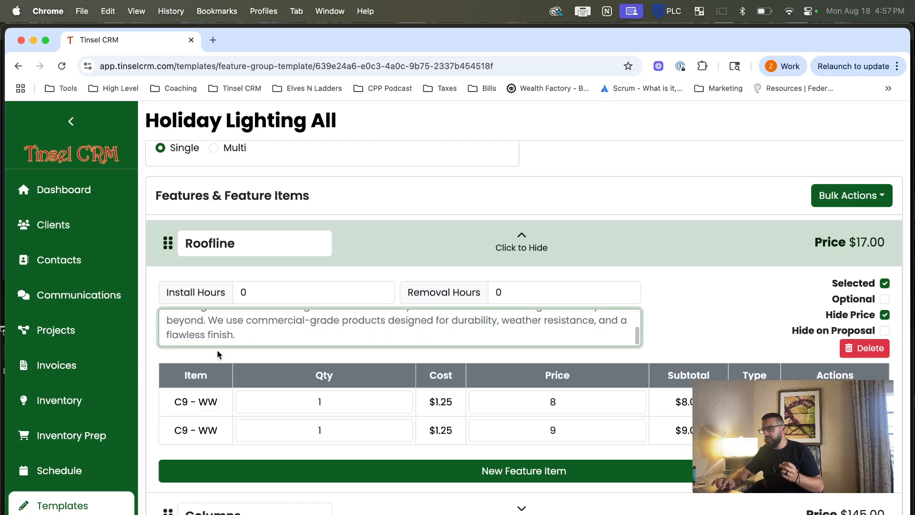
scroll(217, 351, "down", 2)
left_click(468, 450)
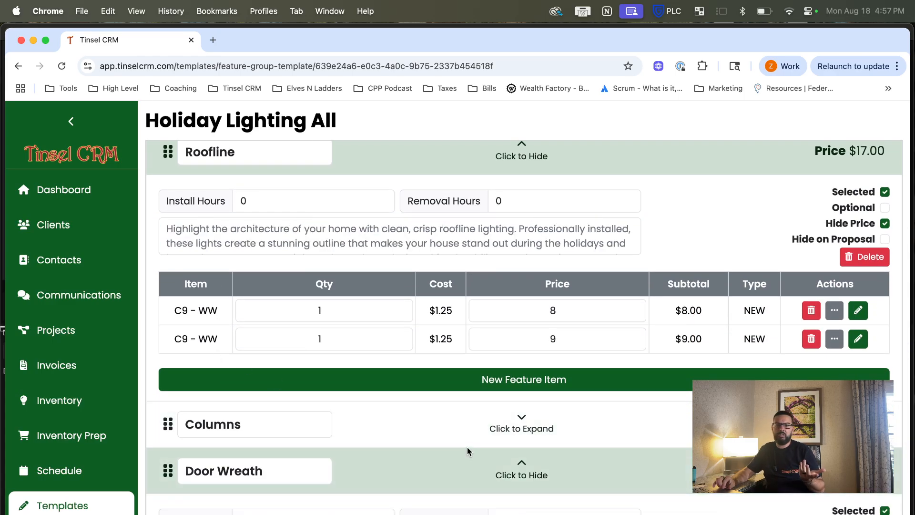
scroll(467, 450, "up", 2)
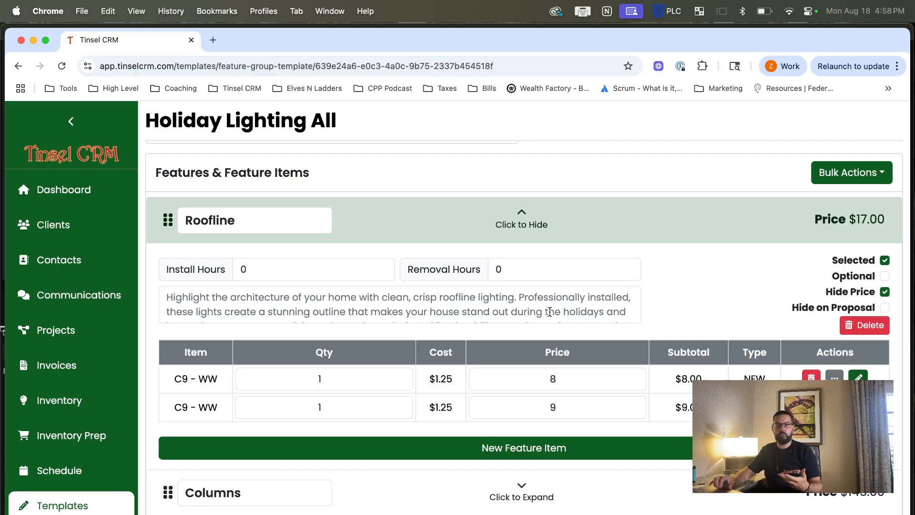
scroll(550, 312, "down", 2)
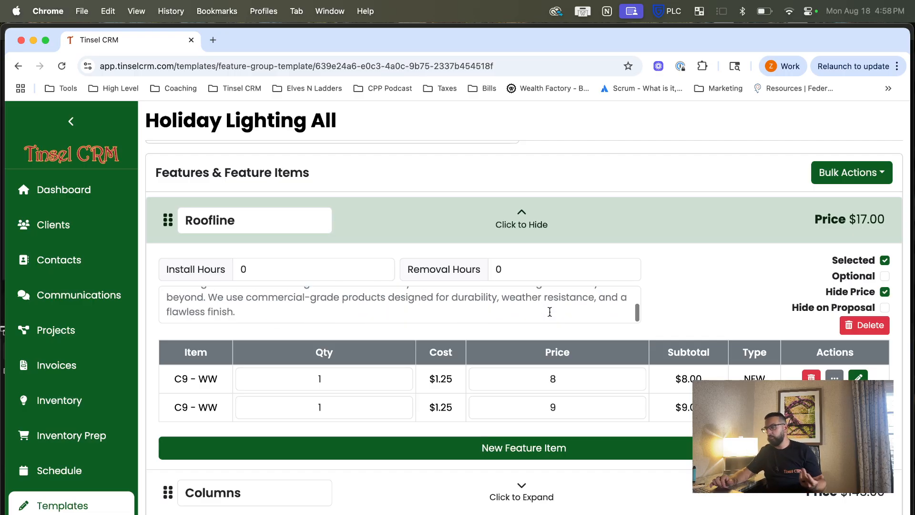
left_click(489, 238)
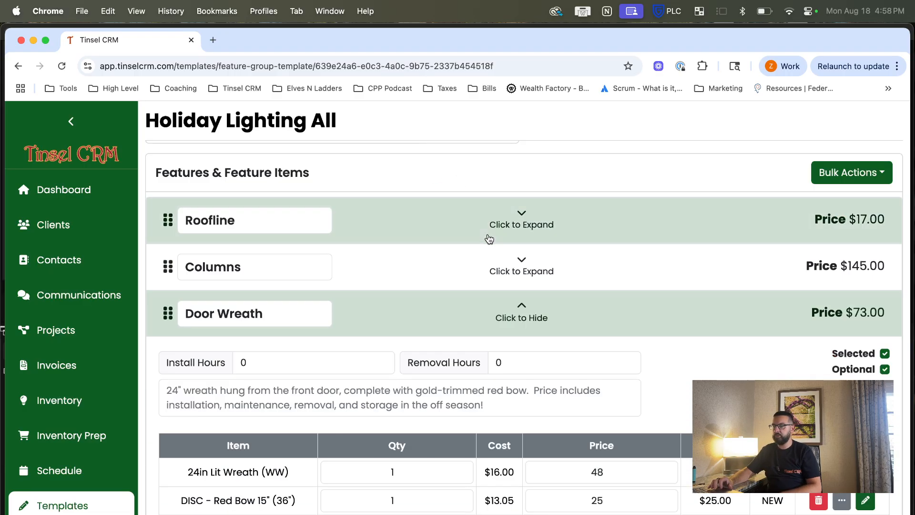
left_click(515, 317)
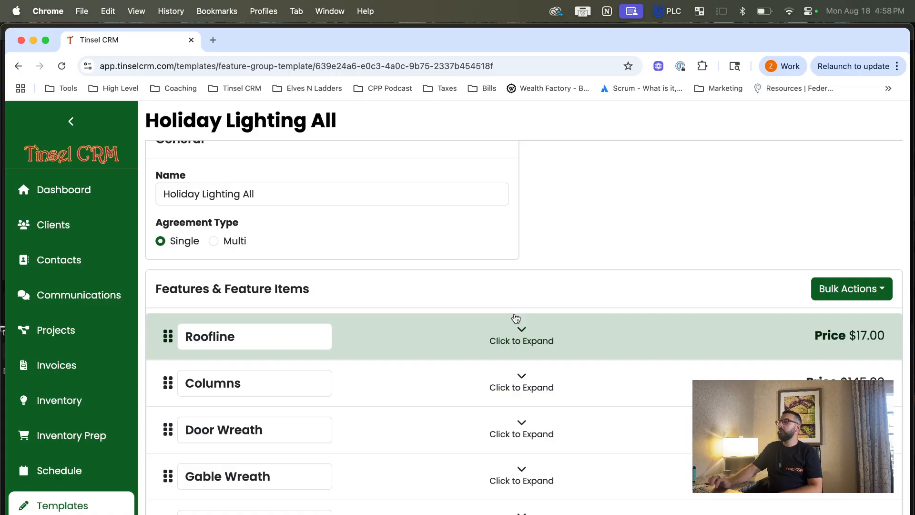
Step: Hide the prices of all features with a bulk action and check the Hide Price setting in the Roofline feature
left_click(849, 292)
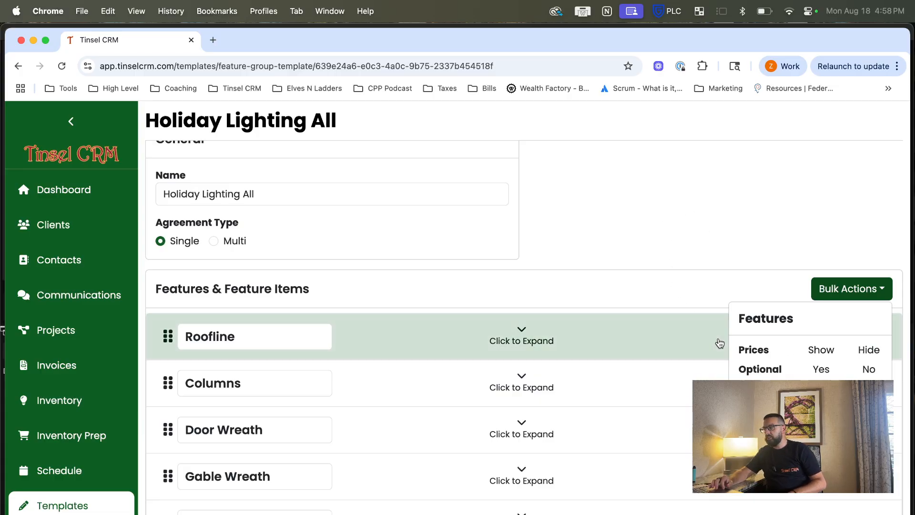
left_click(677, 204)
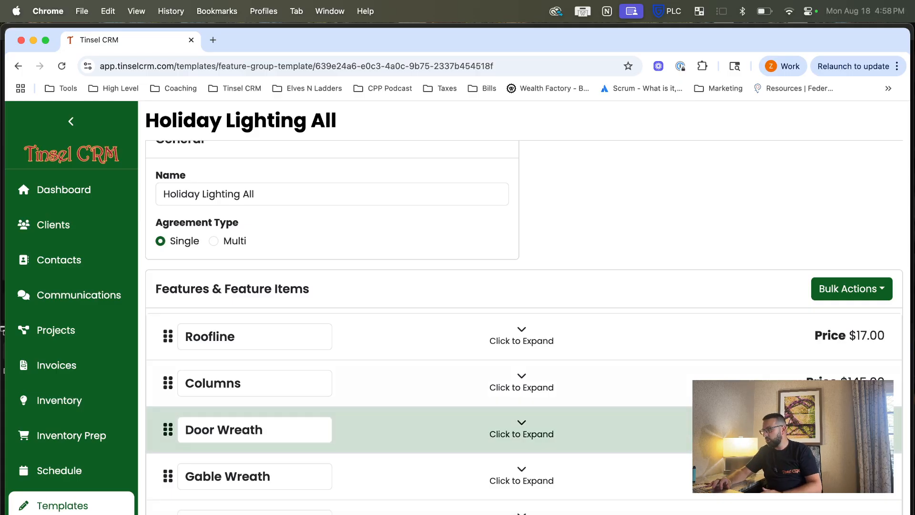
left_click(882, 289)
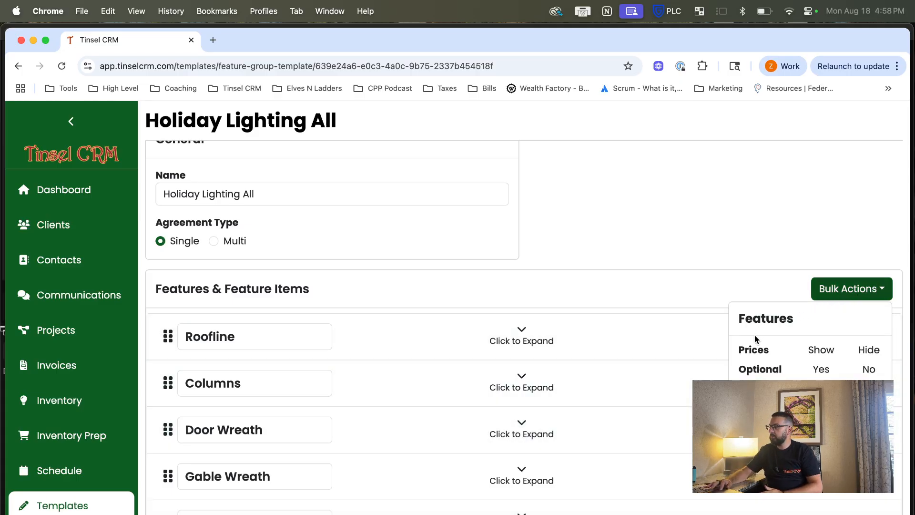
left_click_drag(749, 351, 758, 352)
left_click(866, 351)
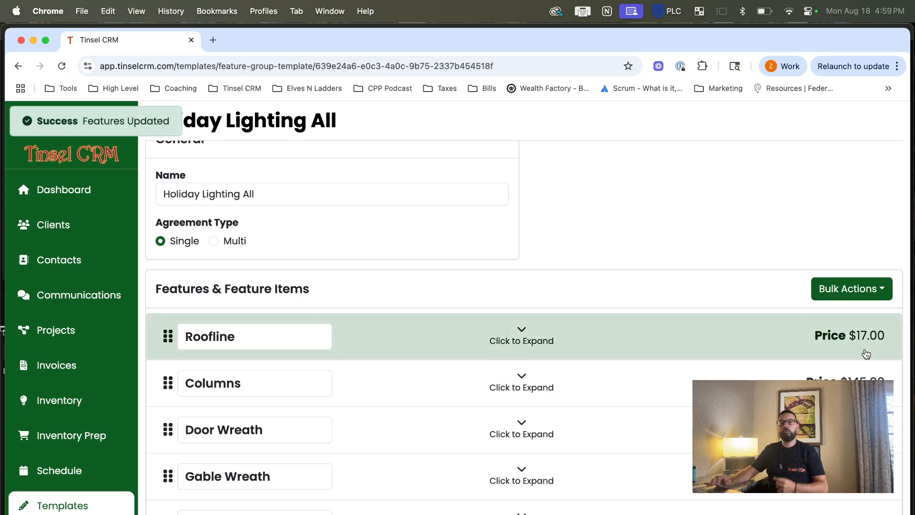
left_click(866, 353)
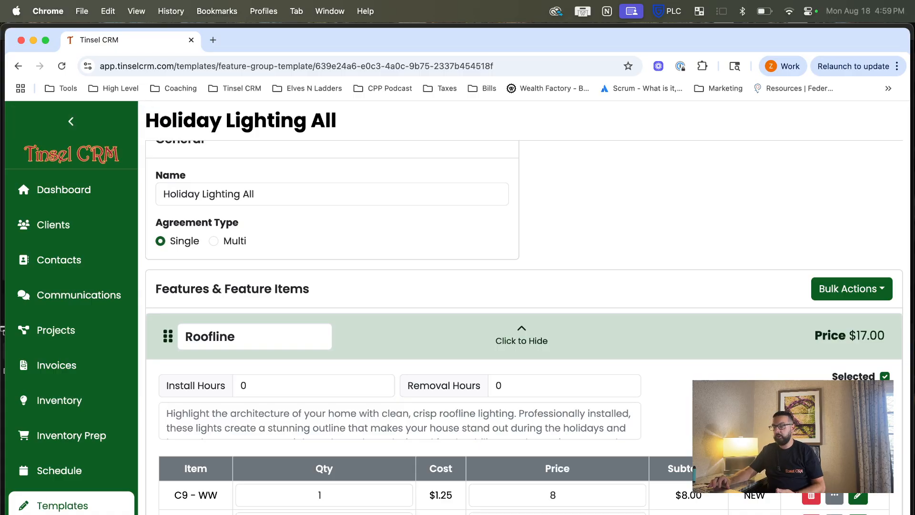
scroll(896, 267, "down", 2)
scroll(896, 267, "up", 1)
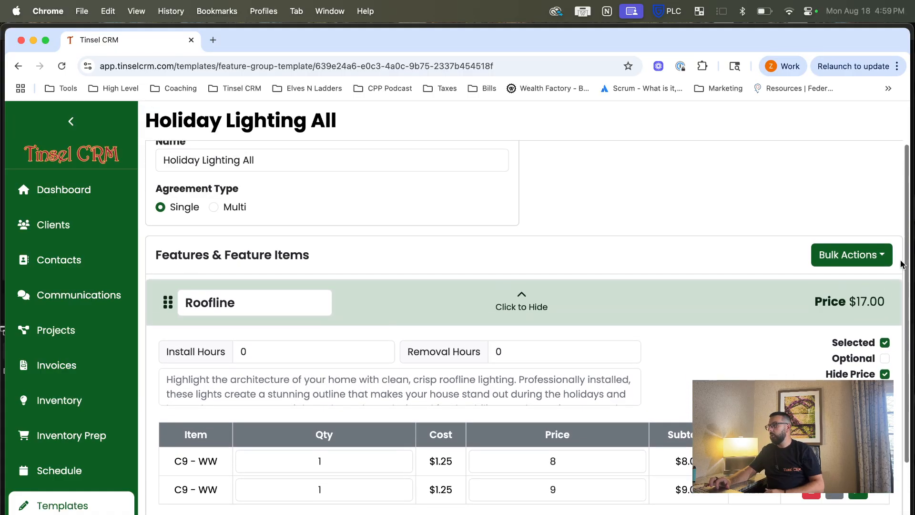
Step: Mark all features as optional with a bulk action and collapse the Roofline feature
left_click(877, 249)
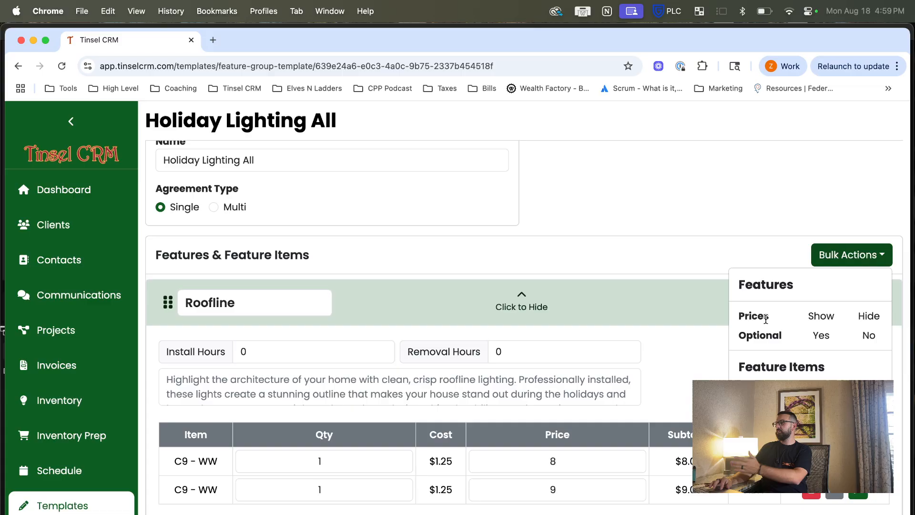
left_click(820, 337)
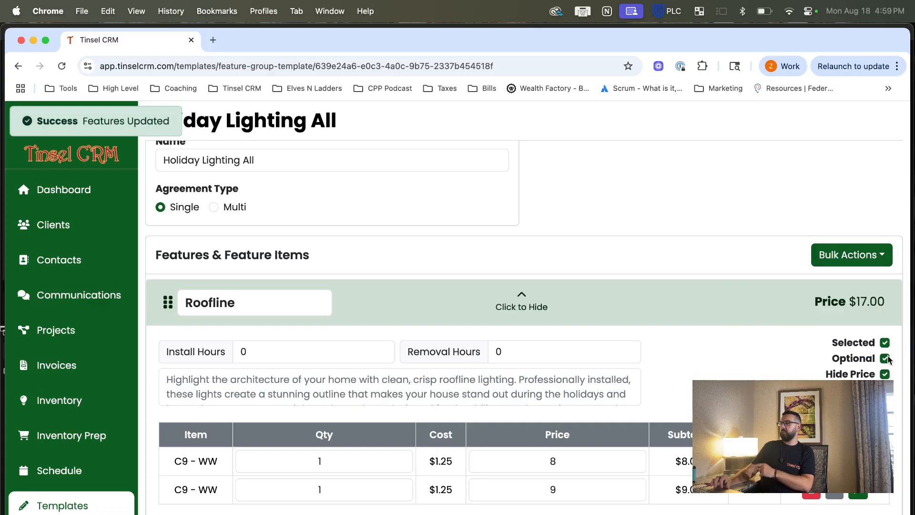
left_click(647, 300)
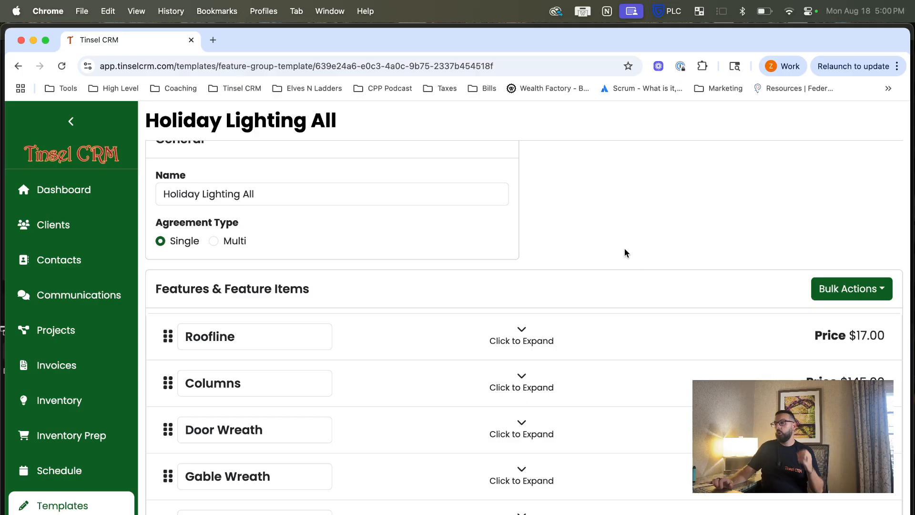
scroll(625, 249, "up", 2)
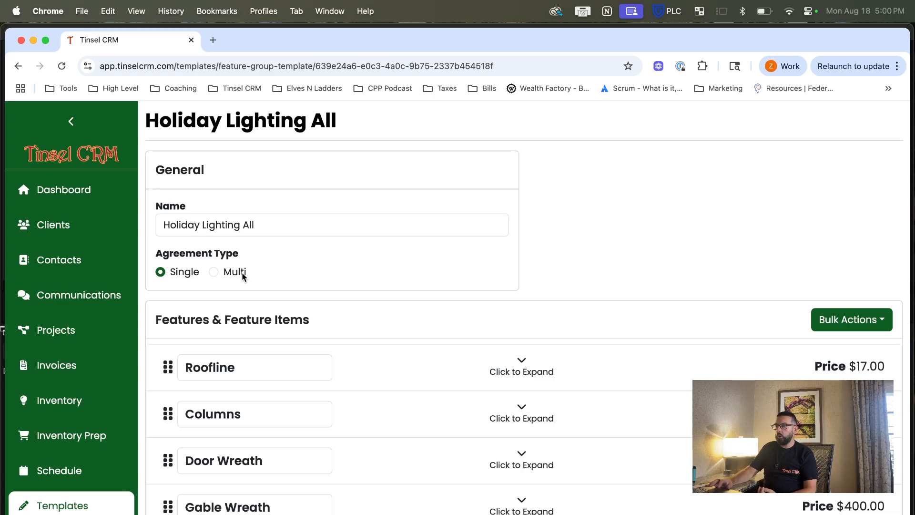
Step: Expand the Roofline feature and examine the prices of its two C9 - WW items under the Single agreement type
scroll(320, 486, "down", 1)
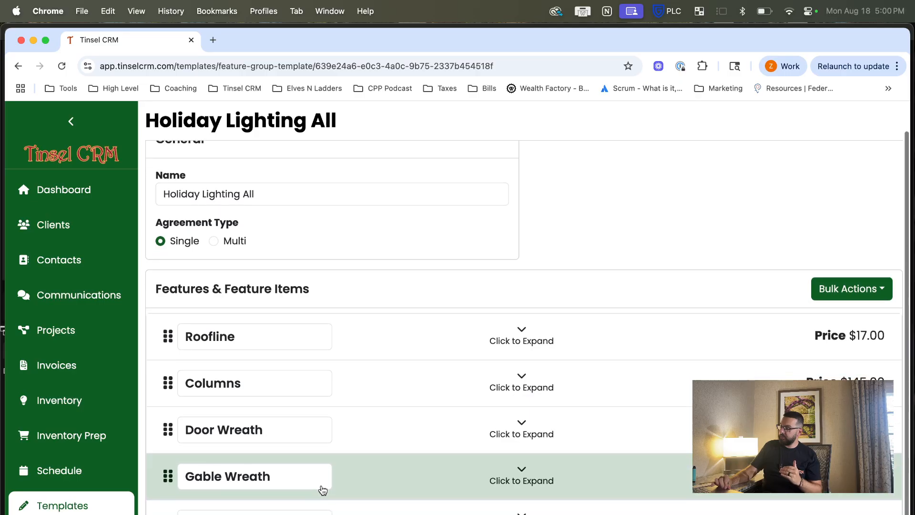
scroll(321, 490, "up", 1)
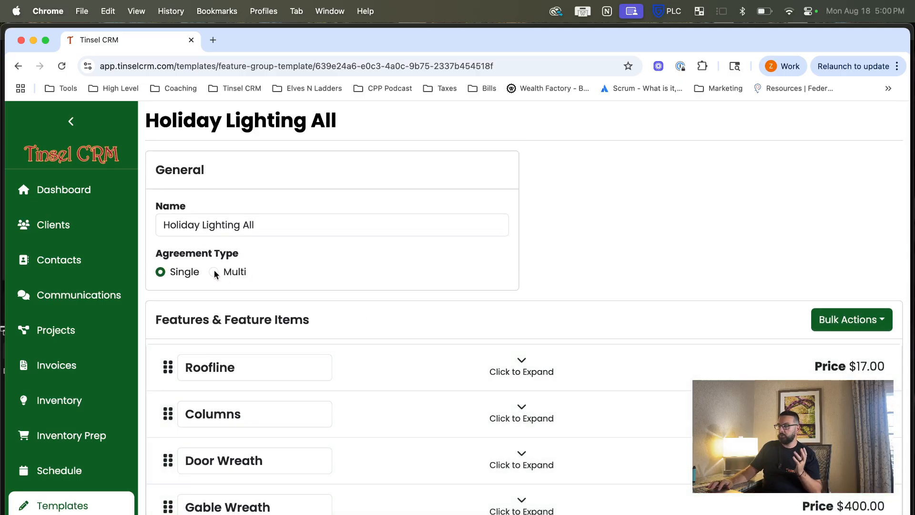
left_click(544, 372)
scroll(544, 372, "down", 3)
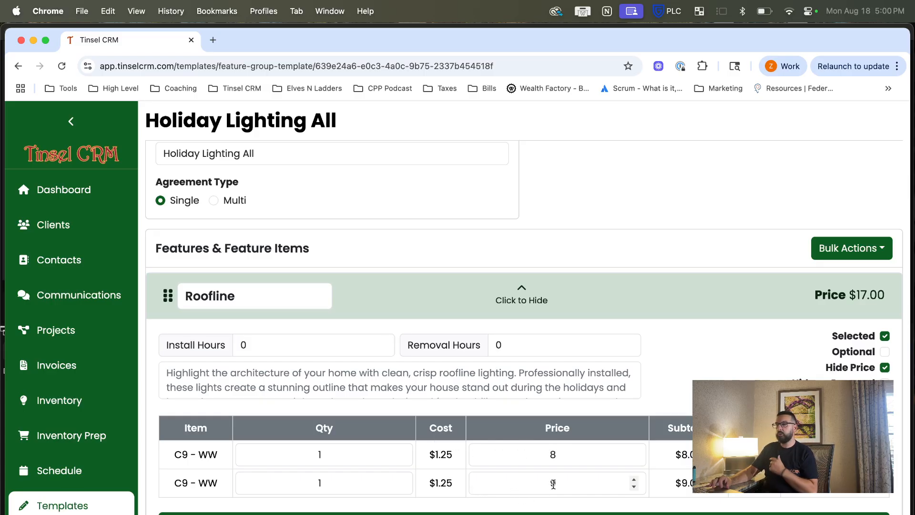
Step: Set the template's agreement type to Multi and review the Roofline items' 1-year, 3-year and 5-year prices
left_click(214, 201)
scroll(214, 200, "down", 3)
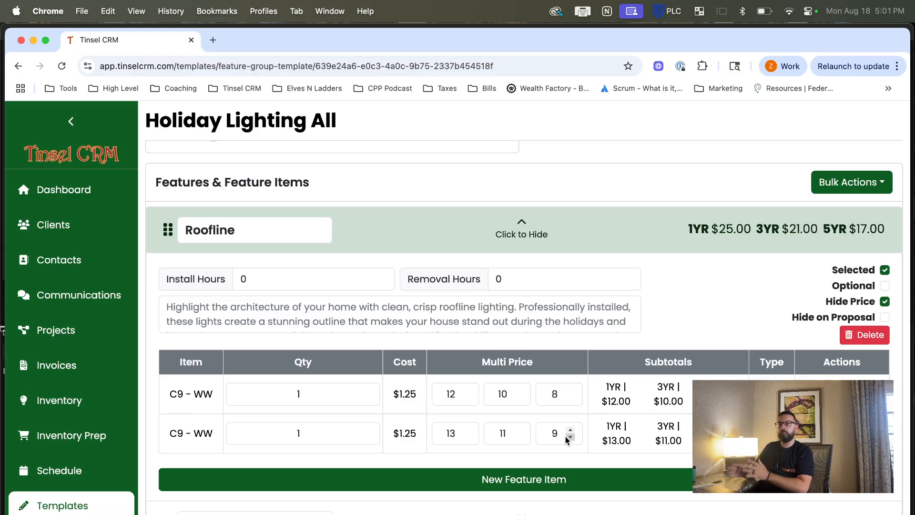
scroll(568, 439, "up", 3)
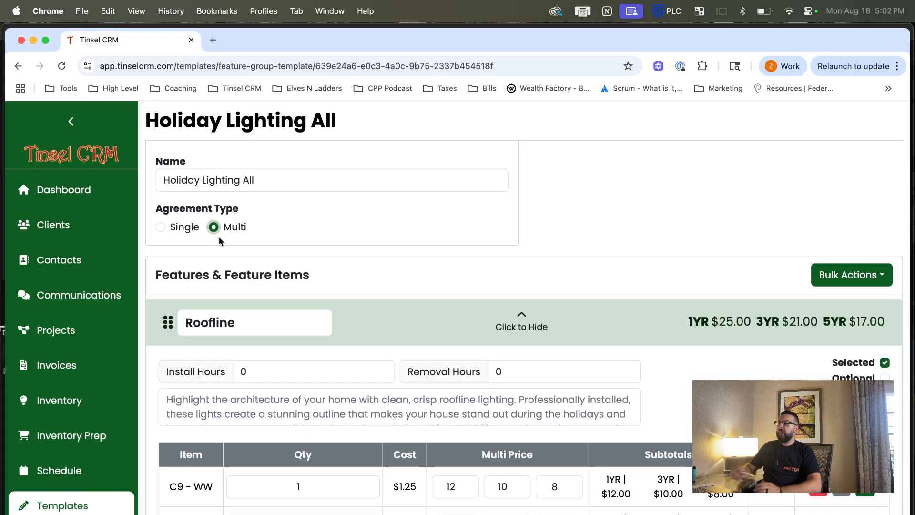
Step: Switch to OBS and change the active scene to the full-screen camera view
key("ctrl+Up")
left_click(575, 363)
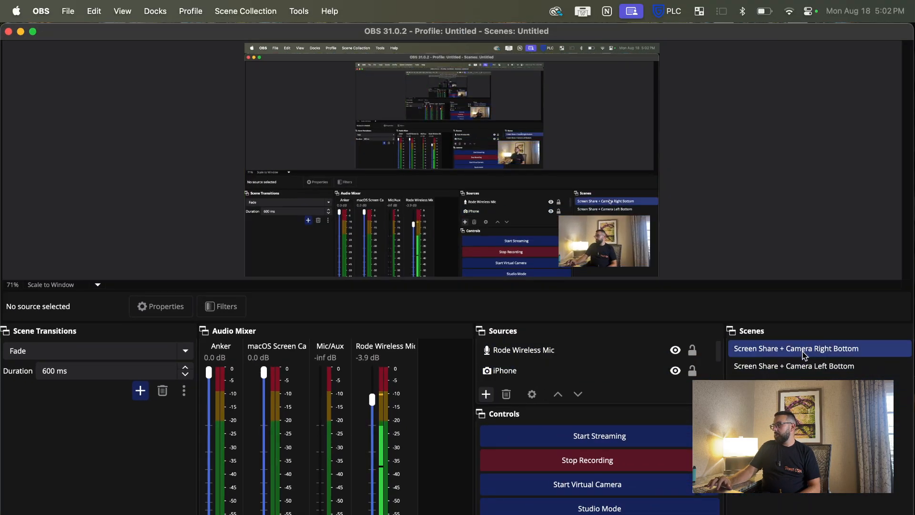
left_click(805, 383)
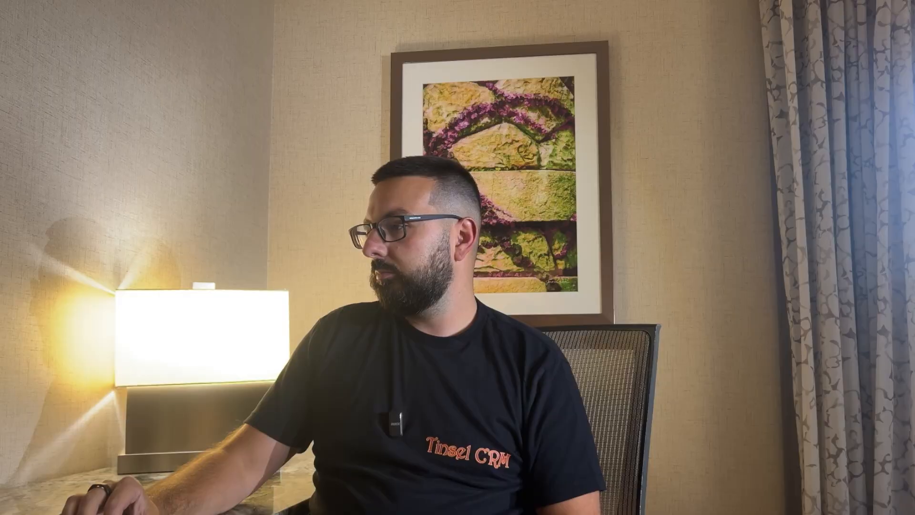